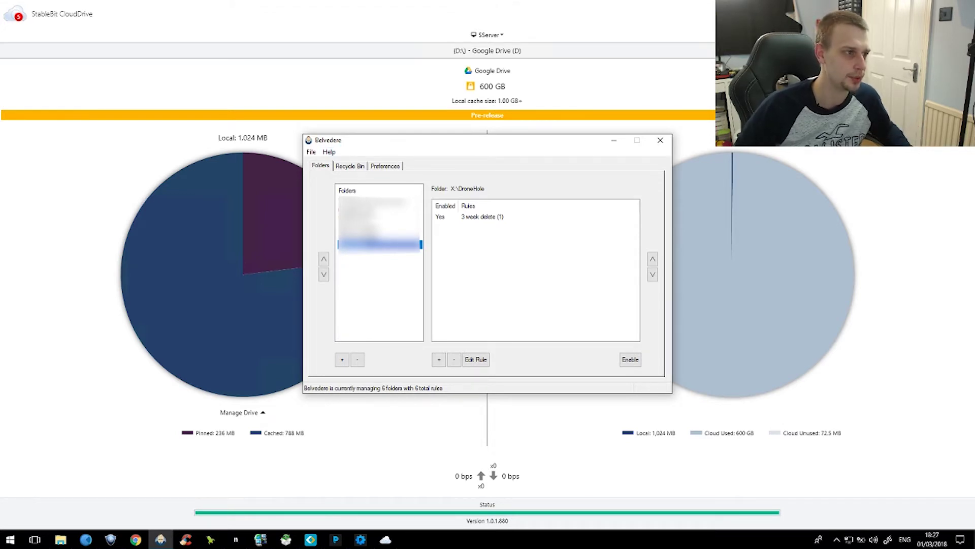
# Add the Archive (A:) Beta folder to Belvedere's managed folders
pyautogui.click(347, 359)
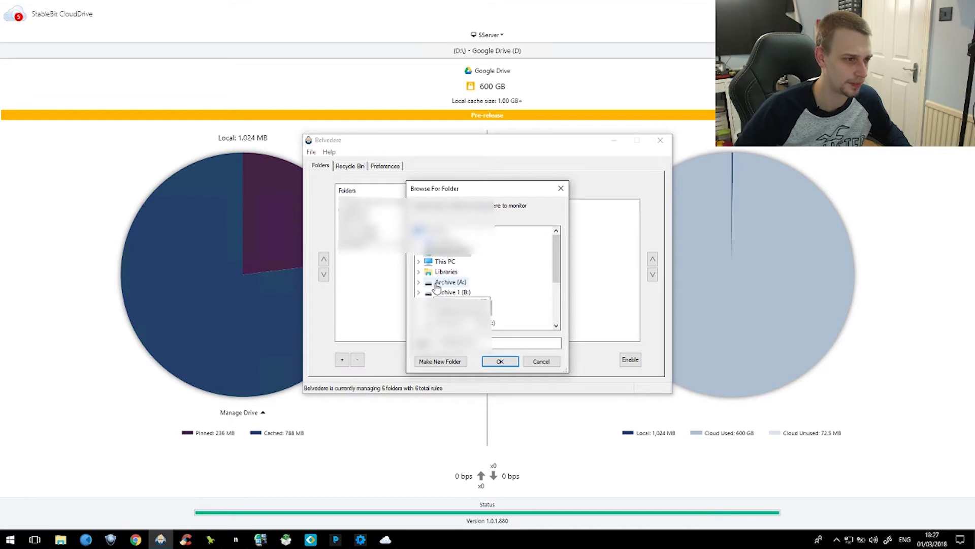
pyautogui.doubleClick(442, 282)
pyautogui.doubleClick(447, 262)
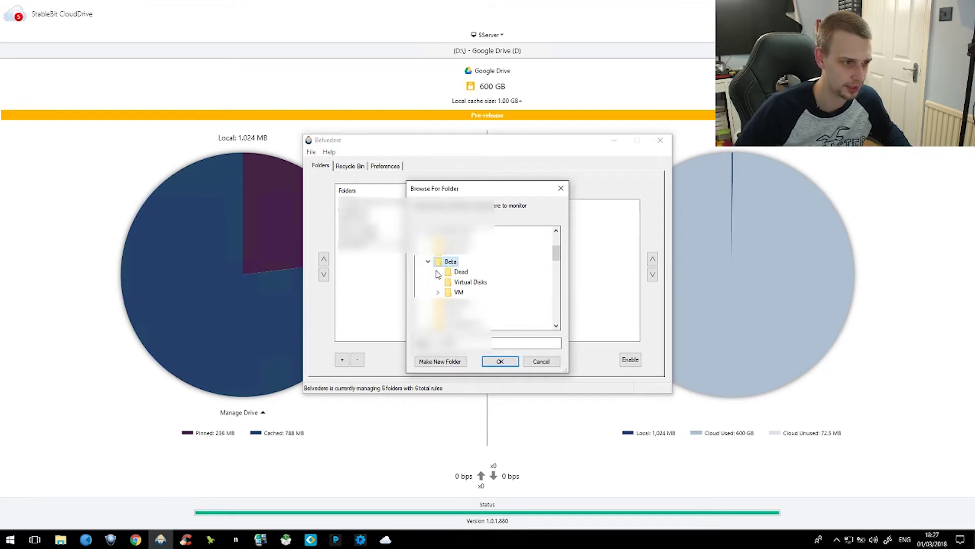
pyautogui.click(500, 361)
# Draft a Beta rule 'test for youtube' matching files created in the last 3 days
pyautogui.click(366, 255)
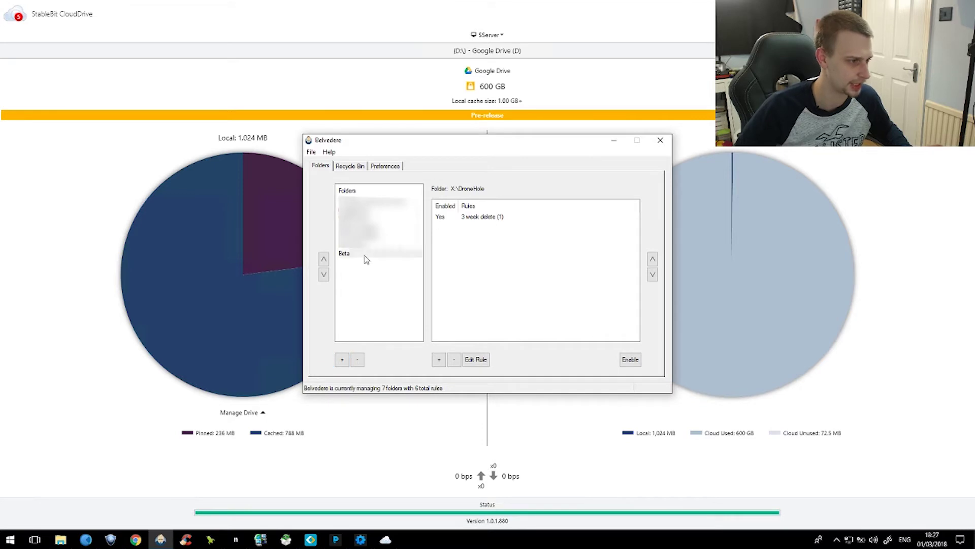
pyautogui.click(439, 359)
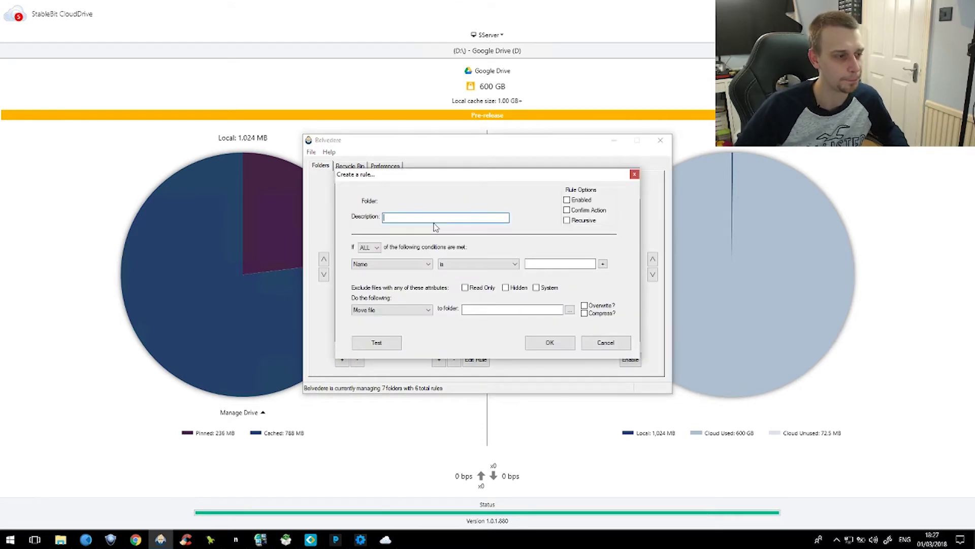
pyautogui.write('test for')
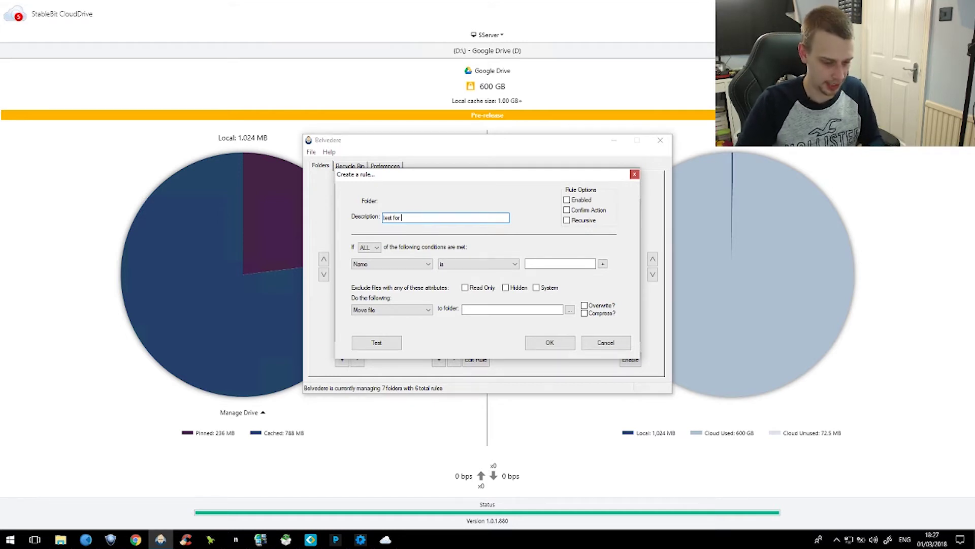
pyautogui.write(' youtube')
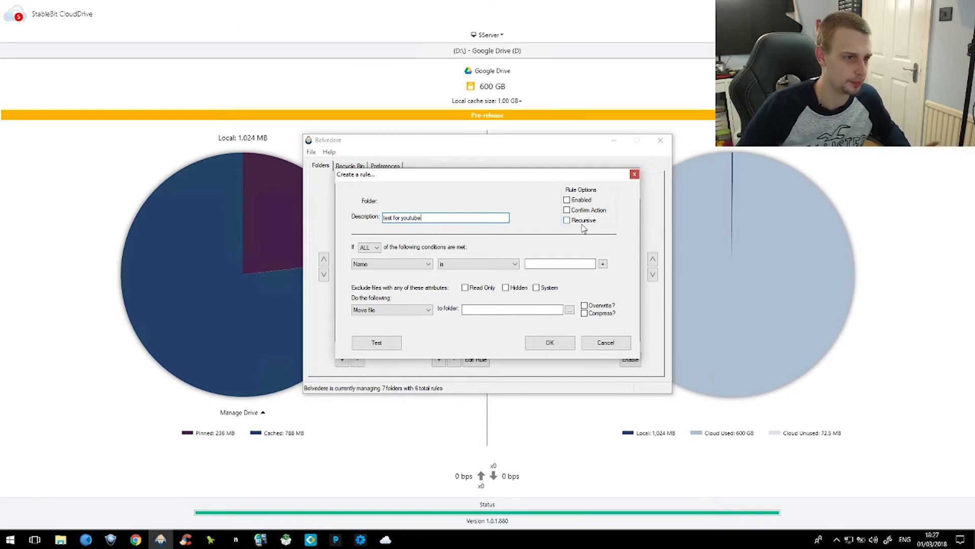
pyautogui.click(405, 265)
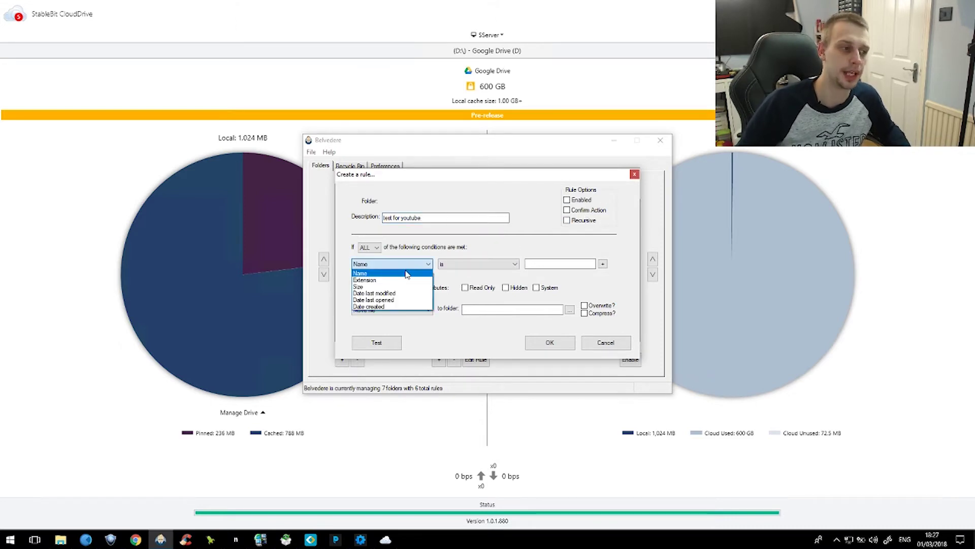
pyautogui.click(401, 307)
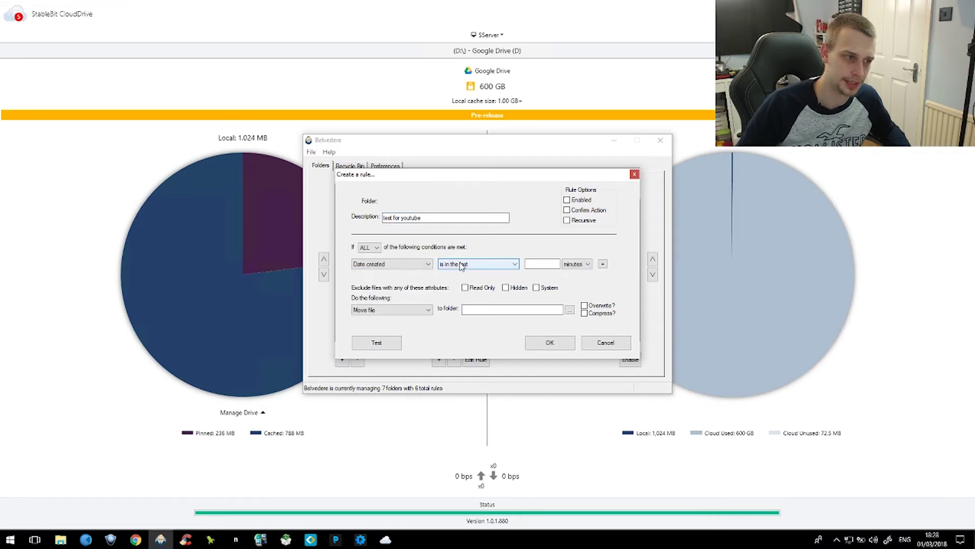
pyautogui.click(486, 268)
pyautogui.click(505, 267)
pyautogui.click(553, 263)
pyautogui.write('3')
pyautogui.click(578, 263)
pyautogui.click(582, 295)
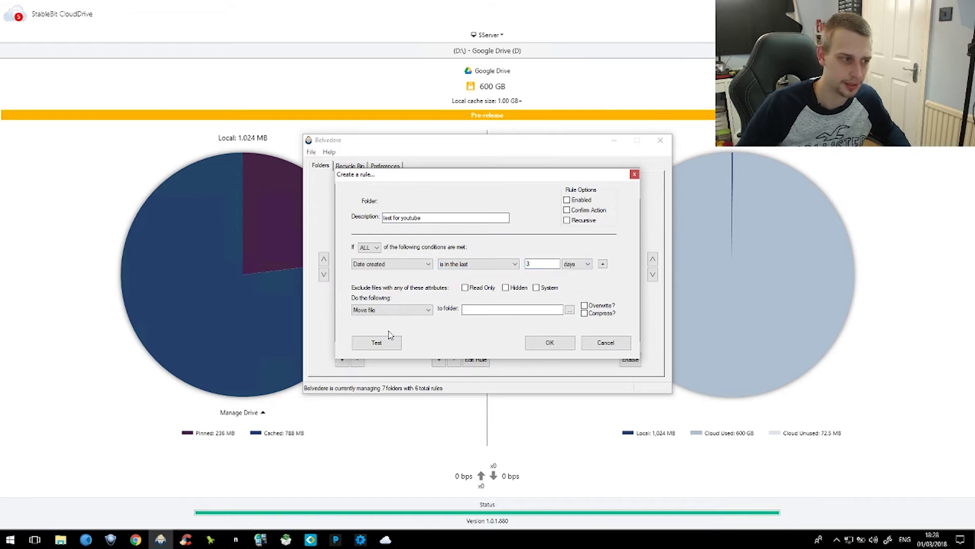
# Keep Move file as the action, discard the rule, close Belvedere and bring up CCleaner
pyautogui.click(379, 311)
pyautogui.click(379, 318)
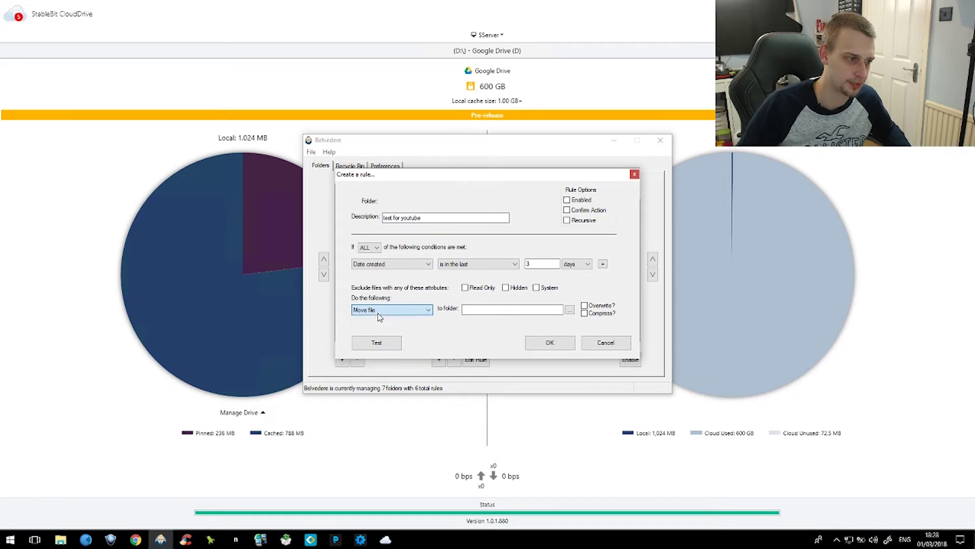
pyautogui.click(392, 310)
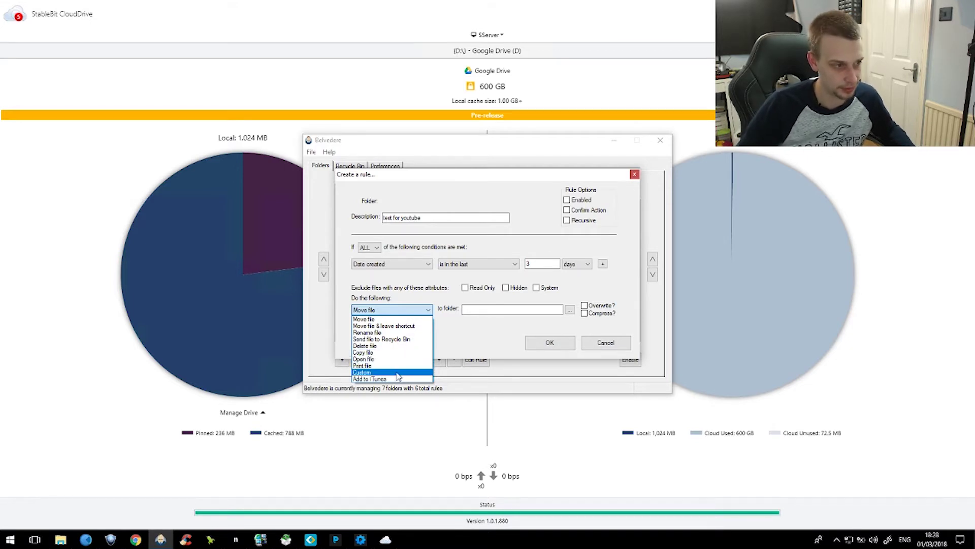
pyautogui.click(612, 339)
pyautogui.click(390, 265)
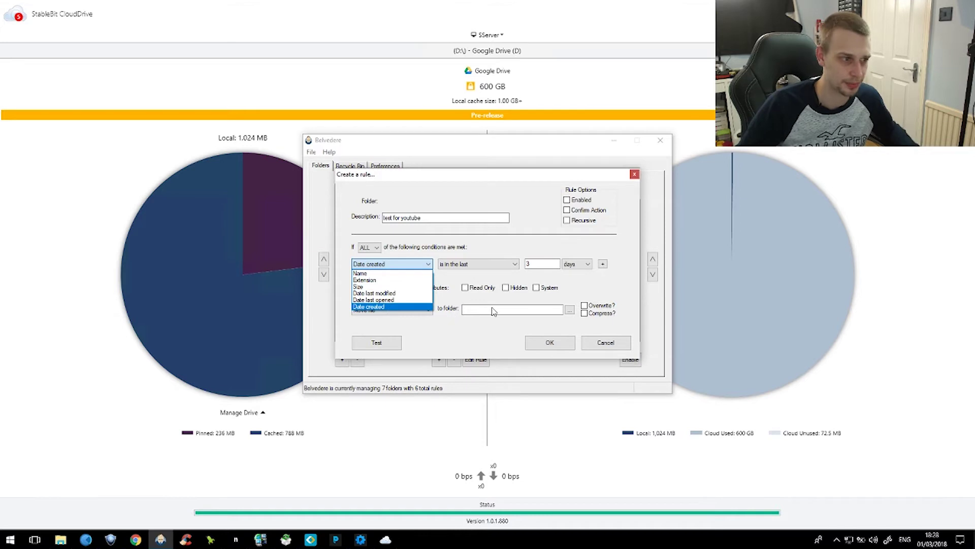
pyautogui.press('Escape')
pyautogui.press('Escape')
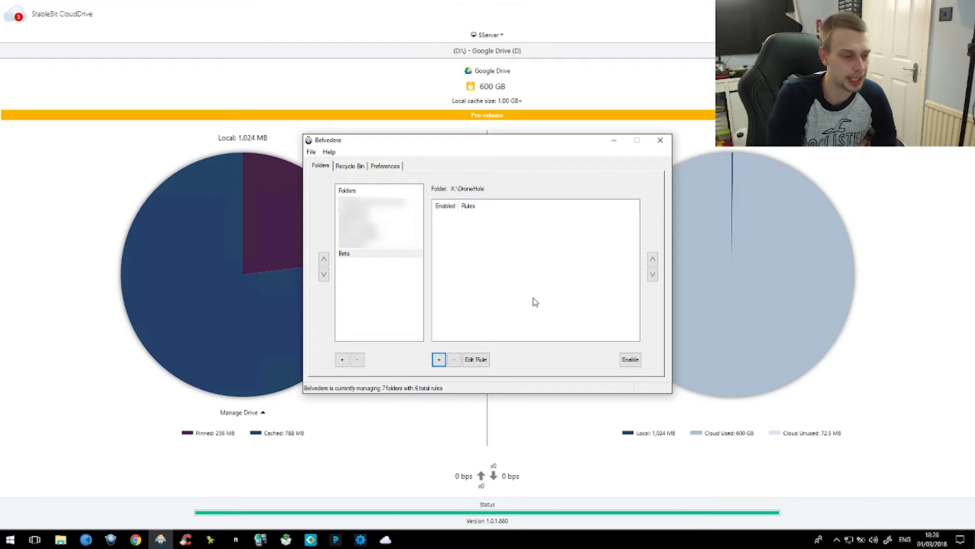
pyautogui.hotkey('alt', 'F4')
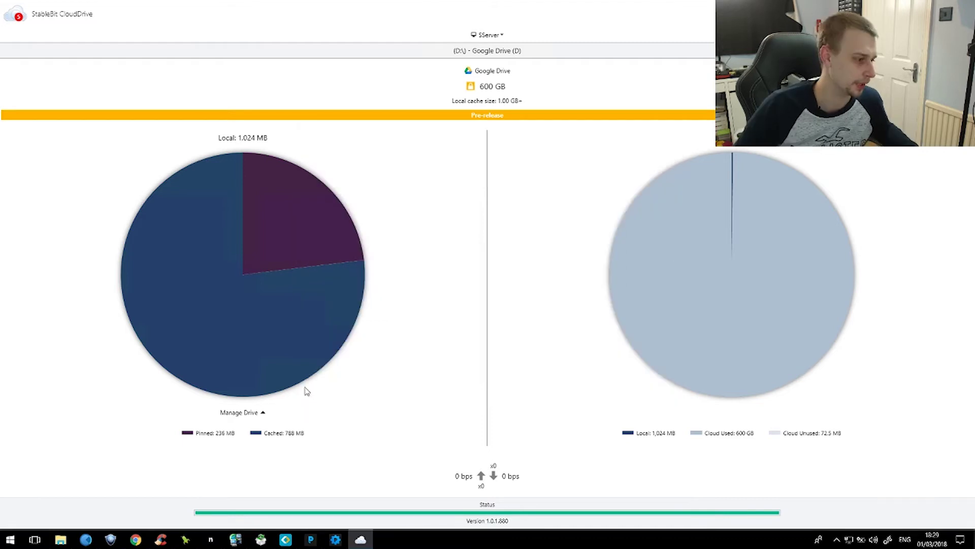
pyautogui.click(163, 540)
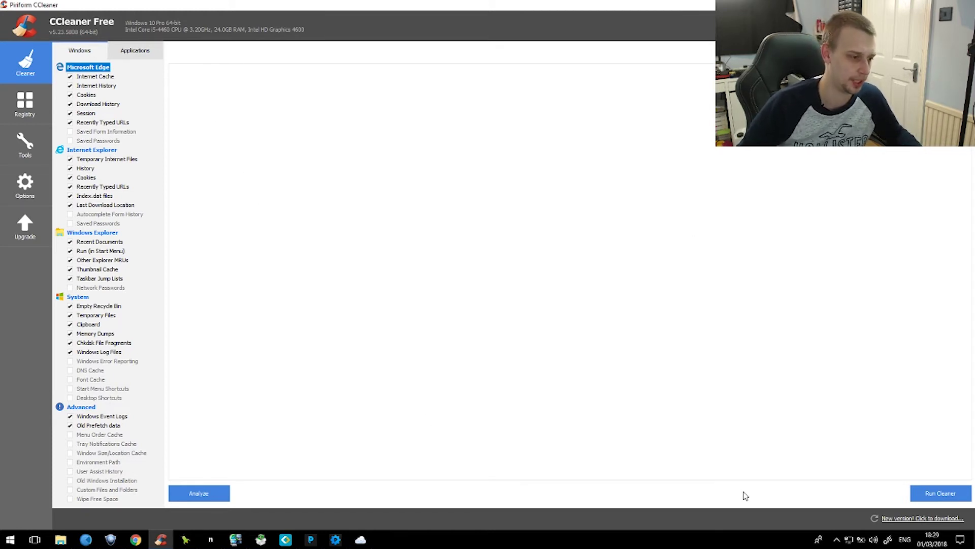
# Run Analyze without closing Google Chrome, then view the Options > Advanced settings
pyautogui.click(205, 491)
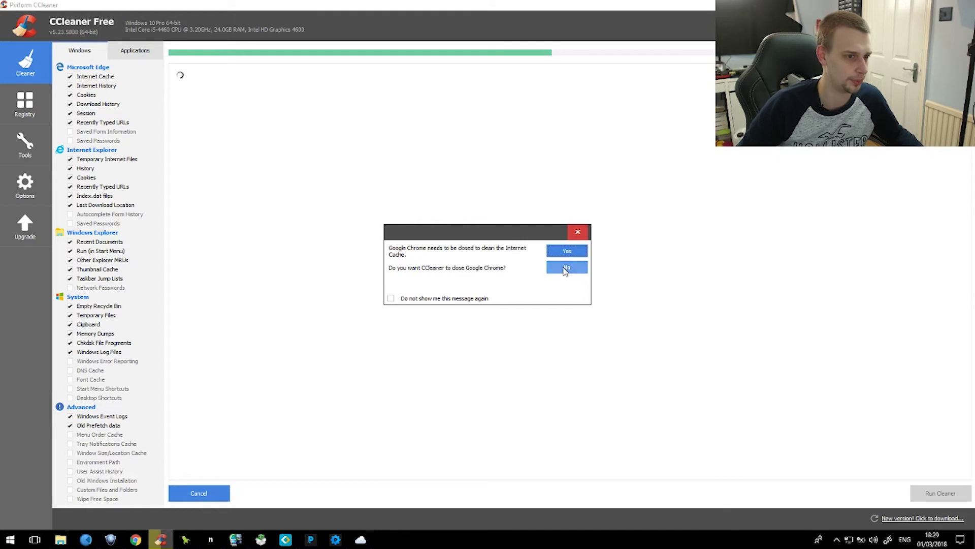
pyautogui.click(567, 267)
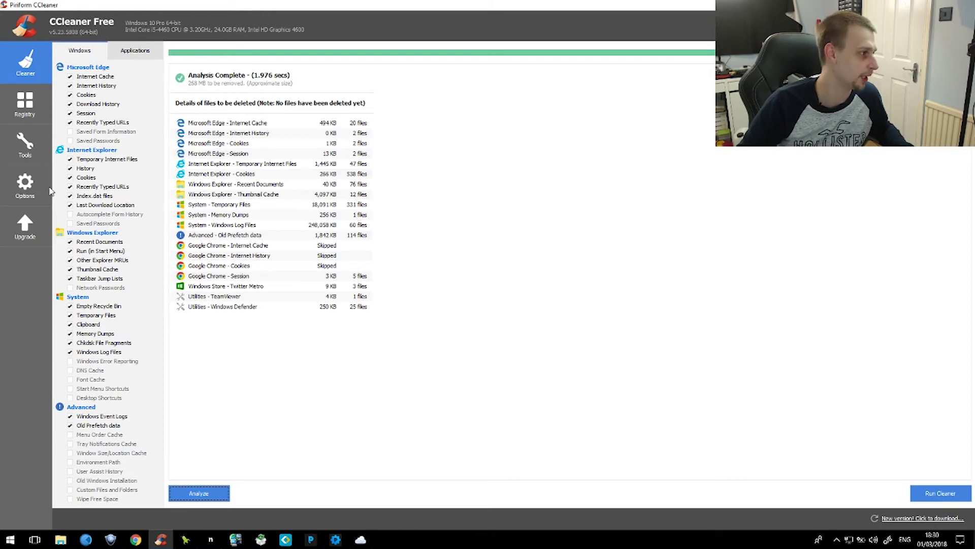
pyautogui.click(37, 141)
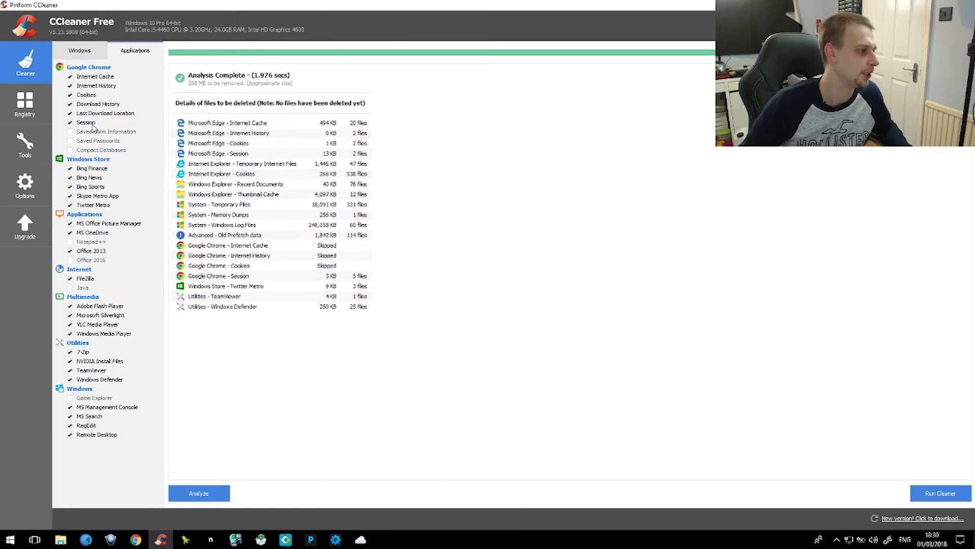
pyautogui.click(41, 186)
pyautogui.click(94, 157)
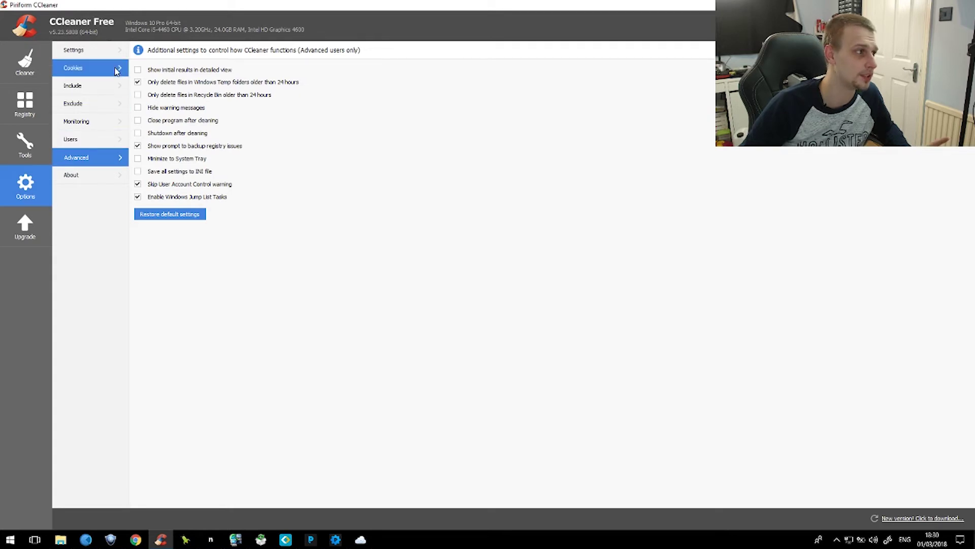
# Look through CCleaner's Monitoring, Users, Exclude and Include option pages
pyautogui.click(105, 121)
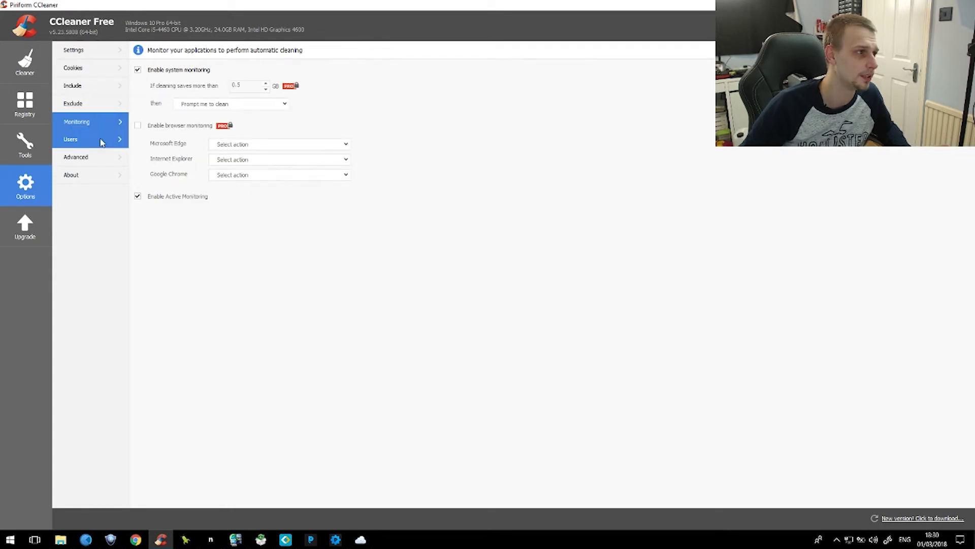
pyautogui.click(101, 141)
pyautogui.click(105, 104)
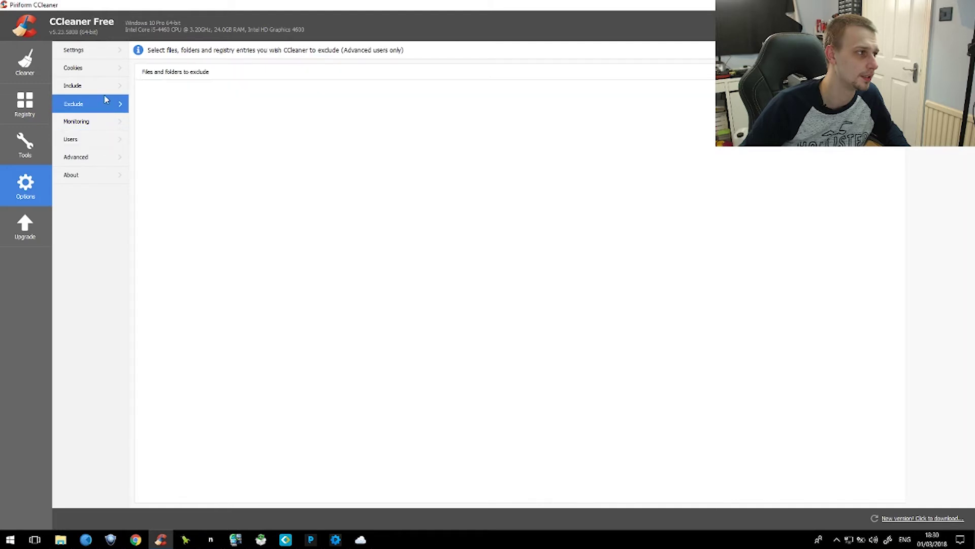
pyautogui.click(106, 89)
# Start a new include entry and pick the DrivePool (X:) Beta folder
pyautogui.click(940, 71)
pyautogui.click(556, 206)
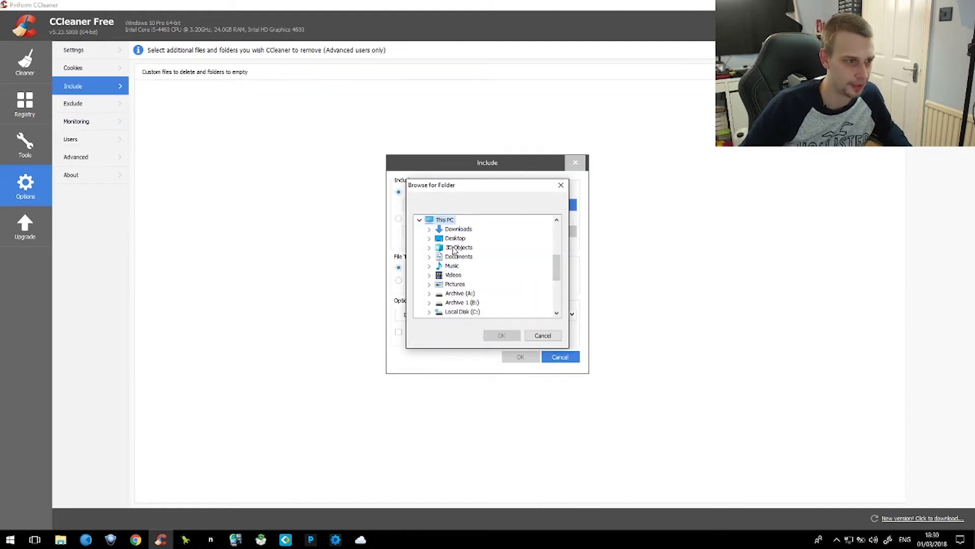
pyautogui.scroll(-5, 452, 262)
pyautogui.scroll(2, 440, 261)
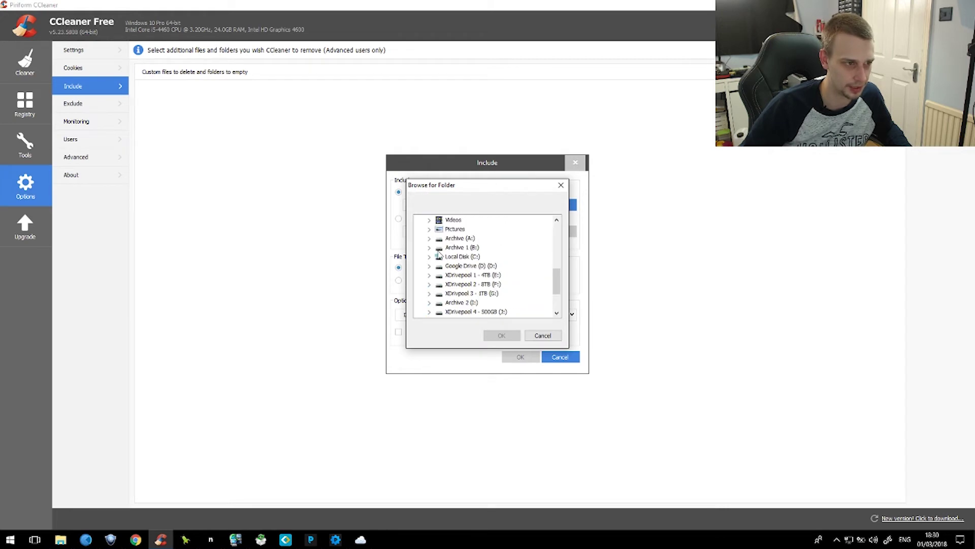
pyautogui.click(429, 265)
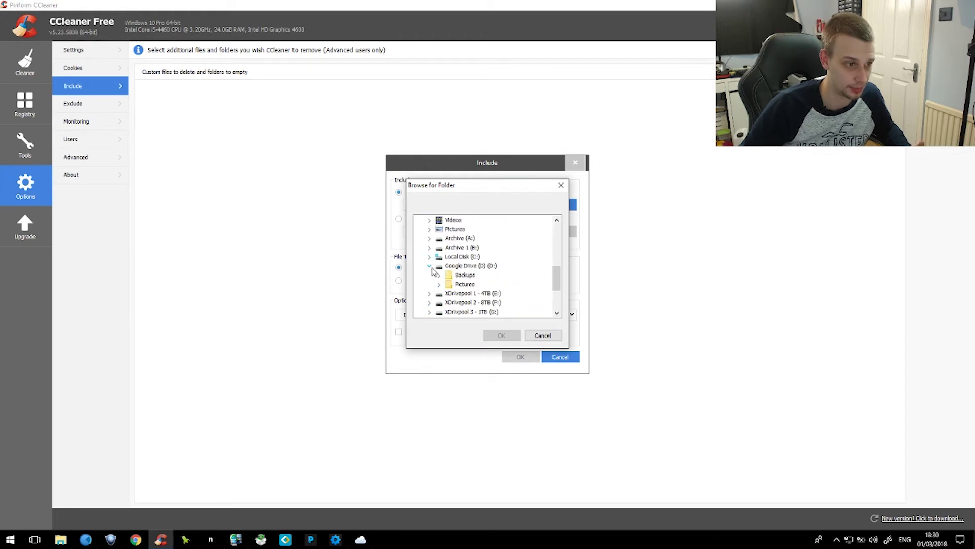
pyautogui.scroll(-3, 440, 288)
pyautogui.click(430, 294)
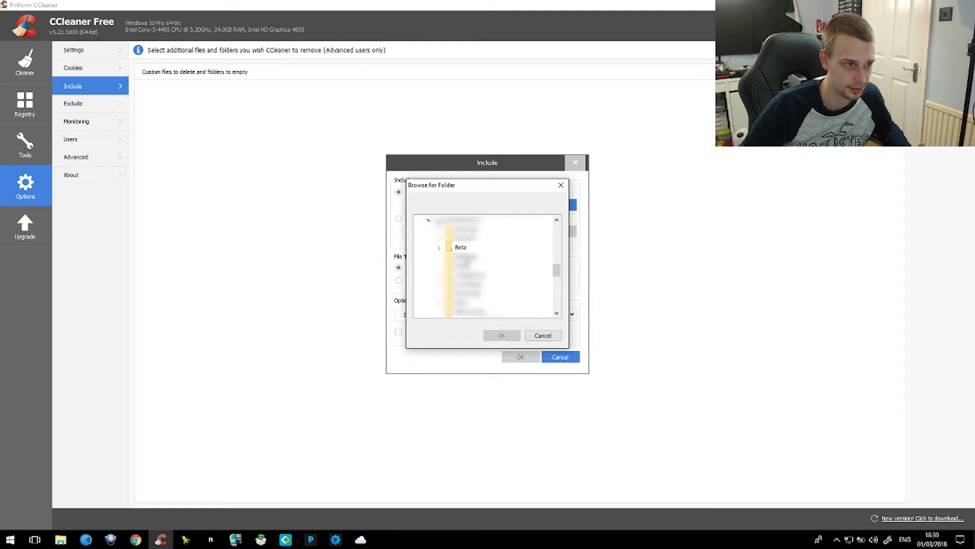
pyautogui.click(461, 247)
pyautogui.click(501, 335)
# Keep files-only, limit deletion to files older than 24 hours, then cancel the include
pyautogui.click(435, 316)
pyautogui.click(458, 327)
pyautogui.click(446, 335)
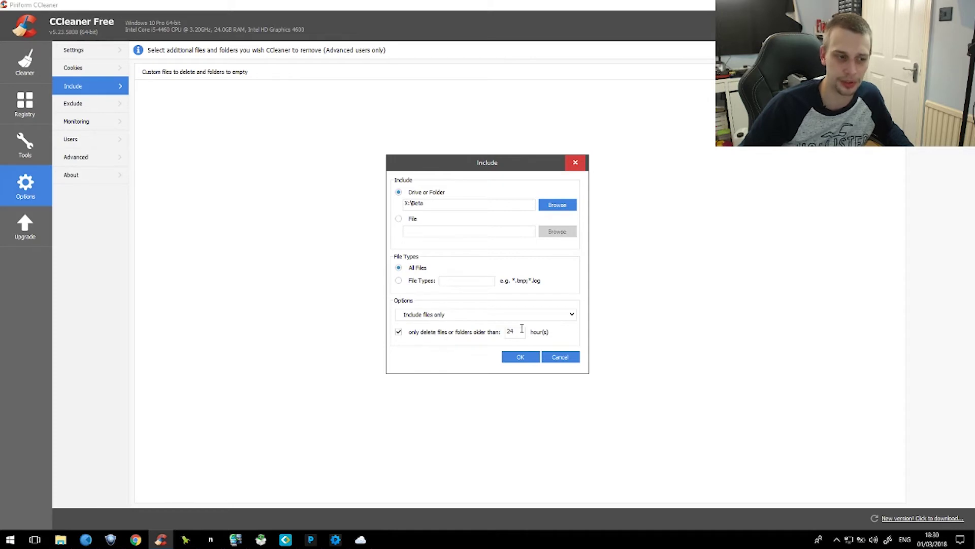
pyautogui.doubleClick(522, 328)
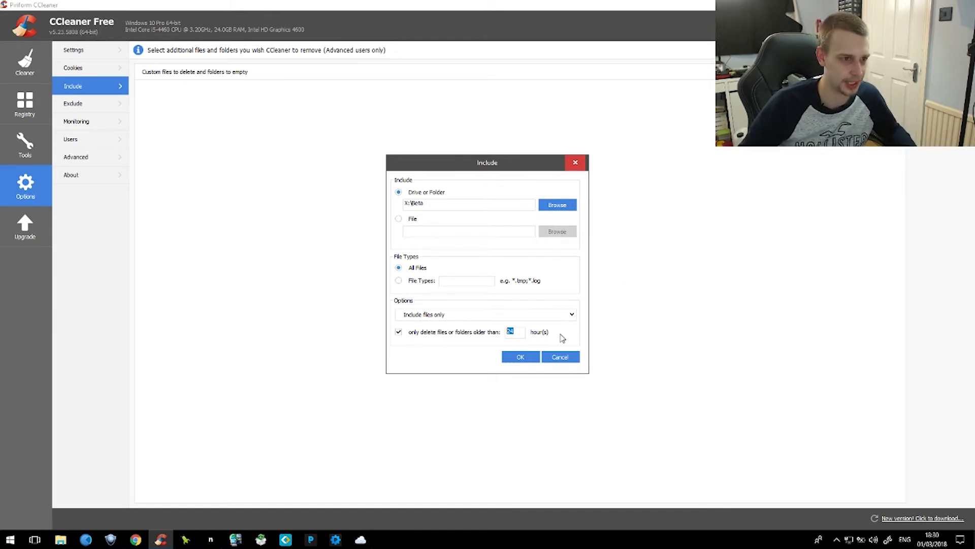
pyautogui.click(558, 358)
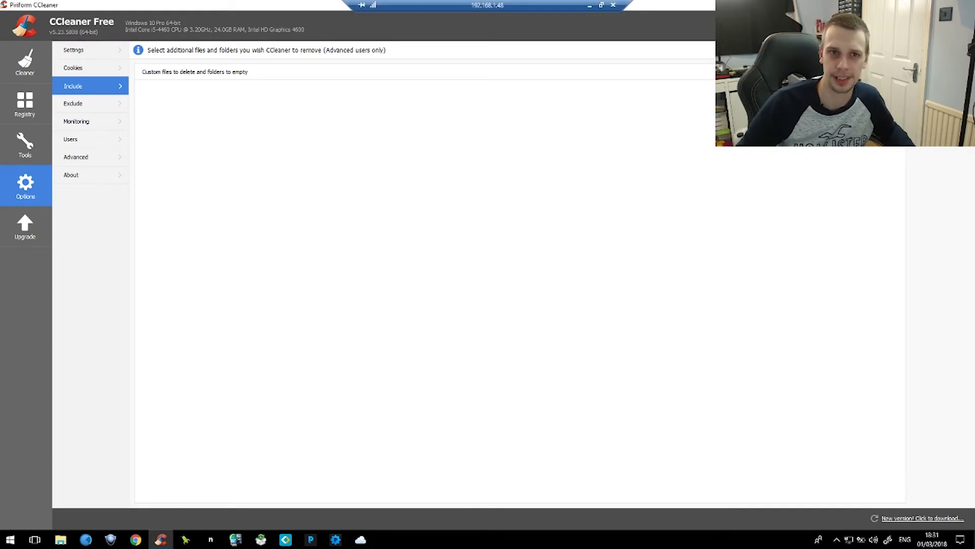
# Close CCleaner and launch Remote Launcher Server, centring its window
pyautogui.click(964, 6)
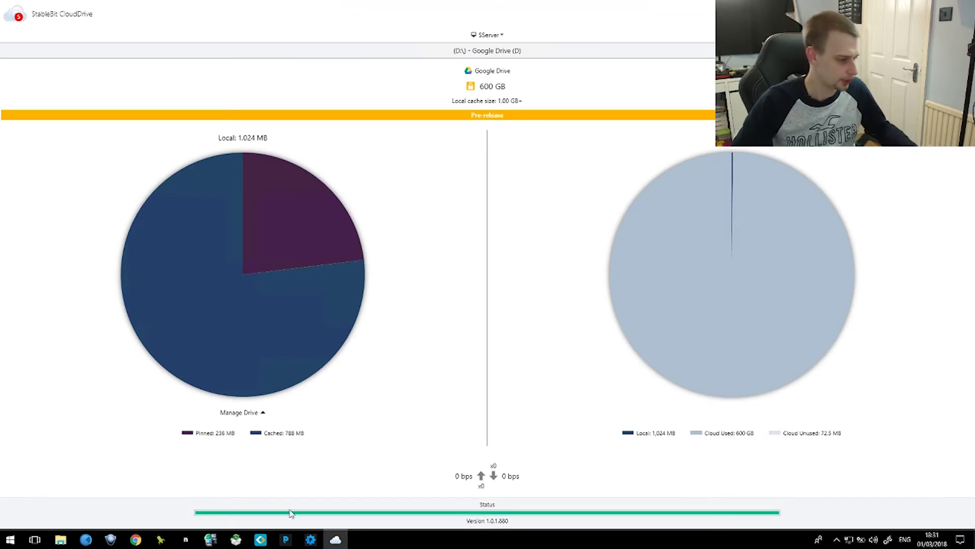
pyautogui.click(160, 539)
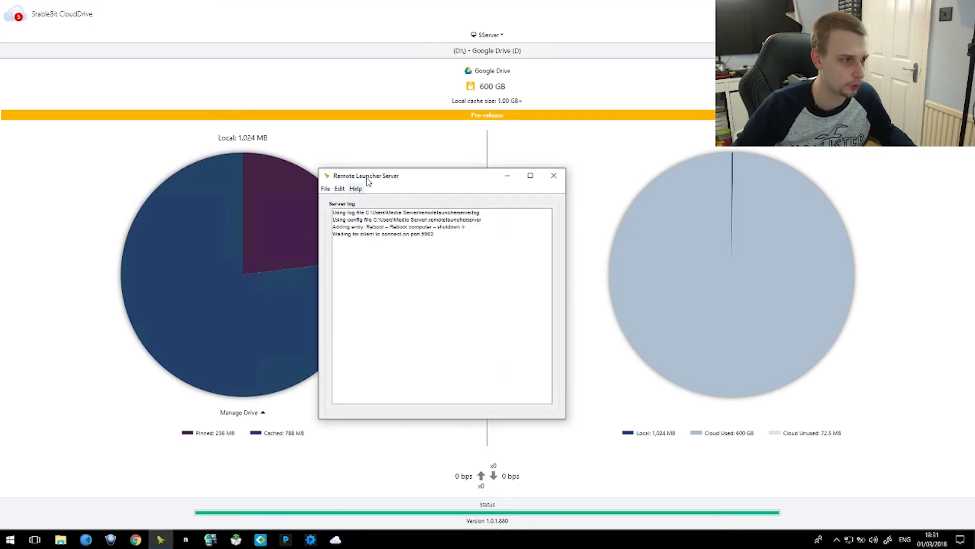
pyautogui.moveTo(368, 181); pyautogui.dragTo(422, 189)
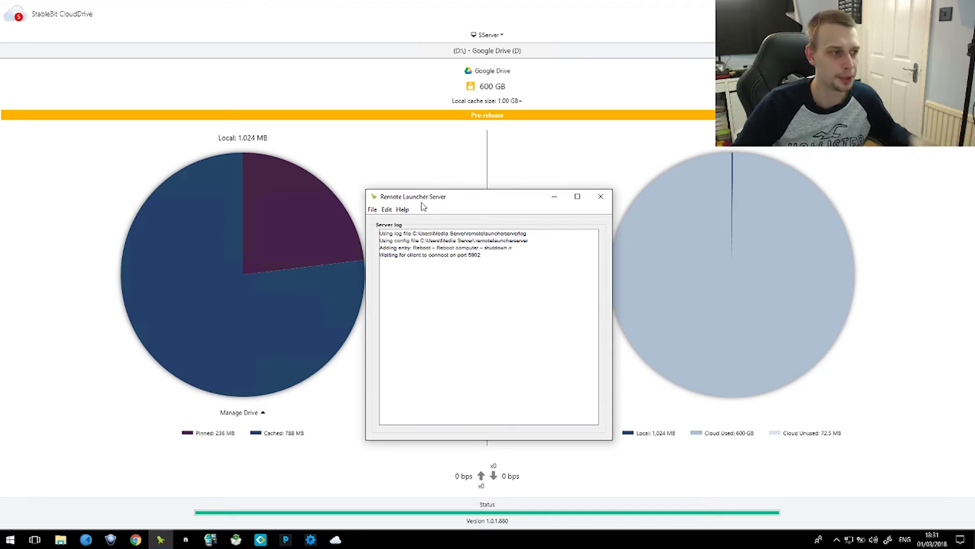
# Inspect the Reboot launcher under Edit > Configure launchers, cancel, and close the server
pyautogui.click(387, 210)
pyautogui.click(401, 232)
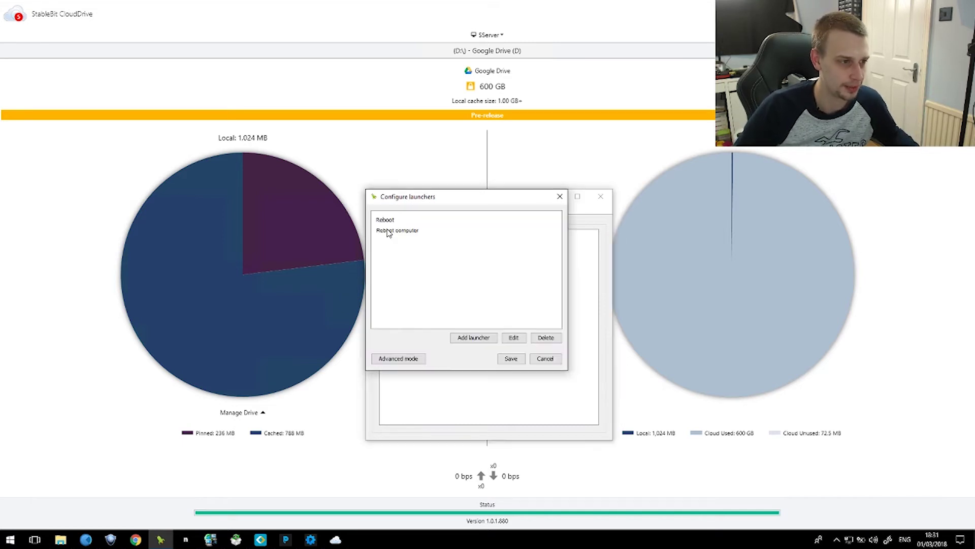
pyautogui.click(411, 231)
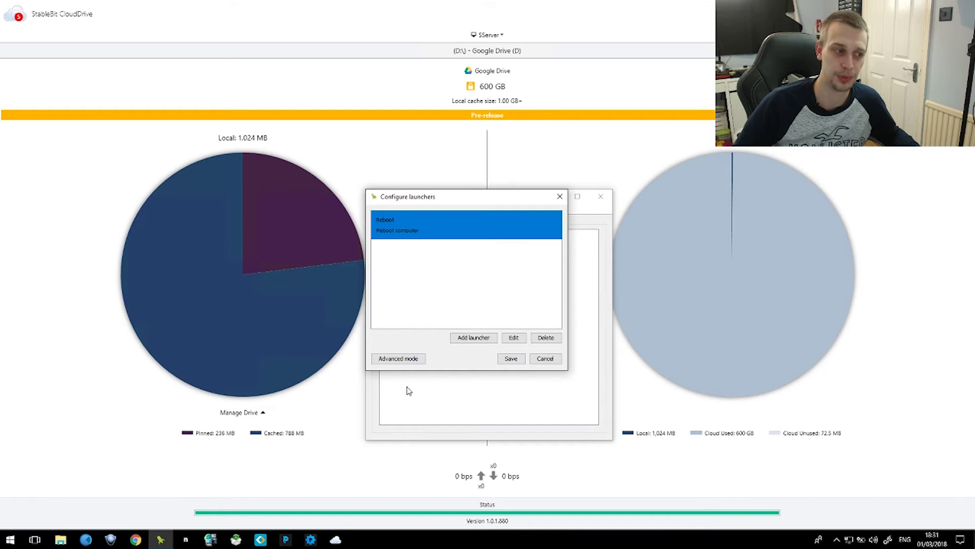
pyautogui.click(545, 359)
pyautogui.click(600, 196)
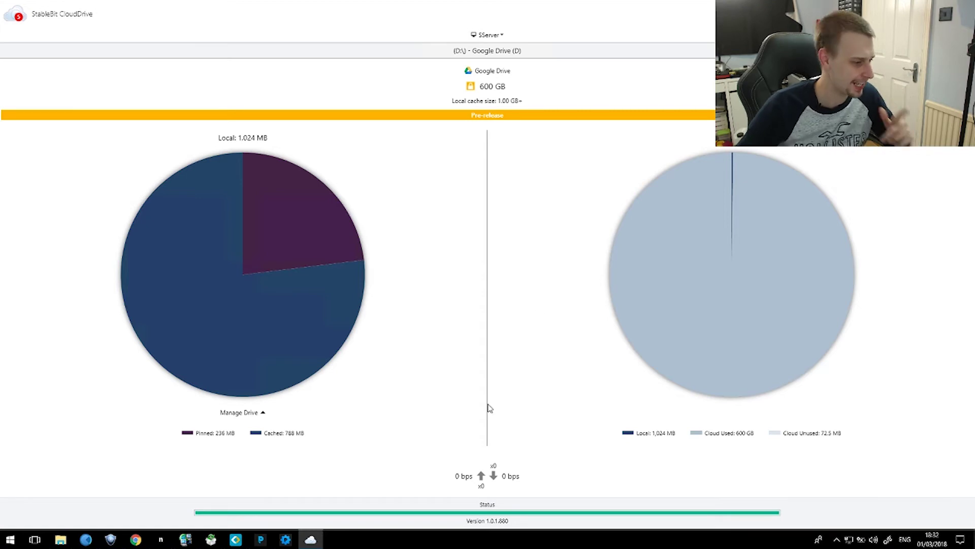
# Launch NextPVR, maximize it to full screen and choose Live TV
pyautogui.click(161, 539)
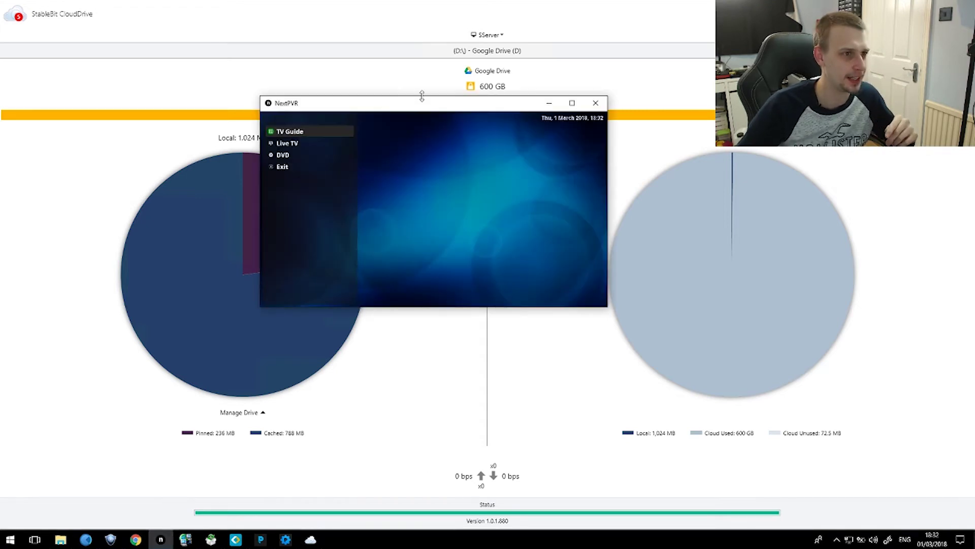
pyautogui.doubleClick(426, 103)
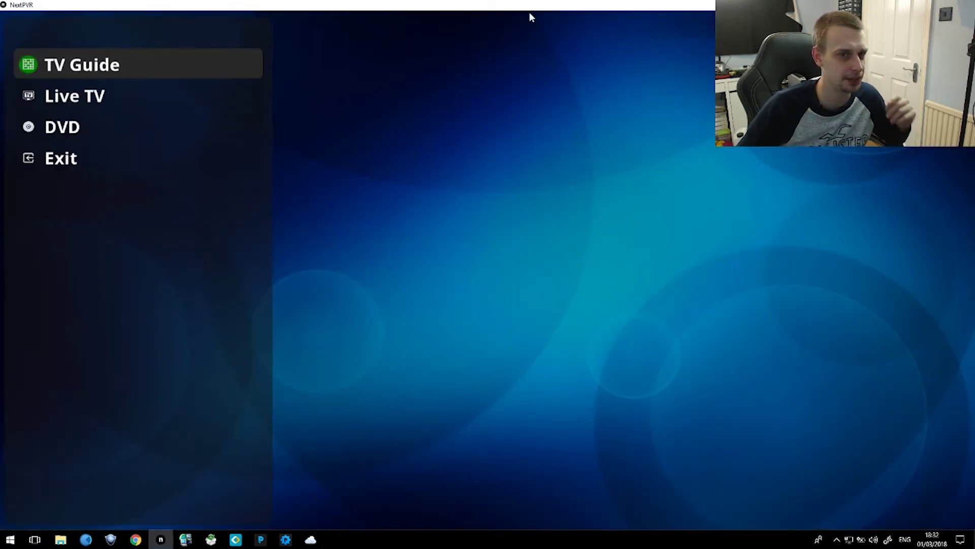
pyautogui.click(151, 107)
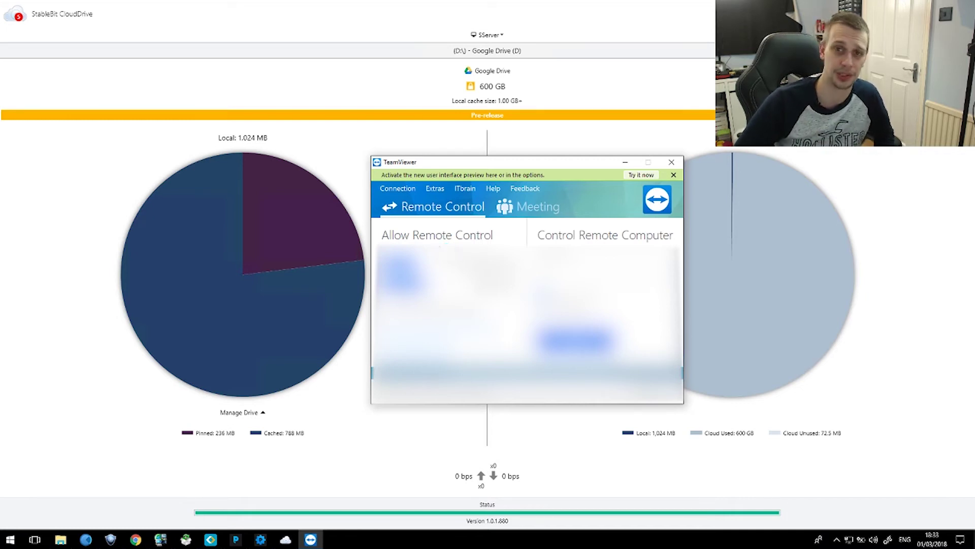
# Close TeamViewer and bring up the WampServer homepage in the browser
pyautogui.click(671, 163)
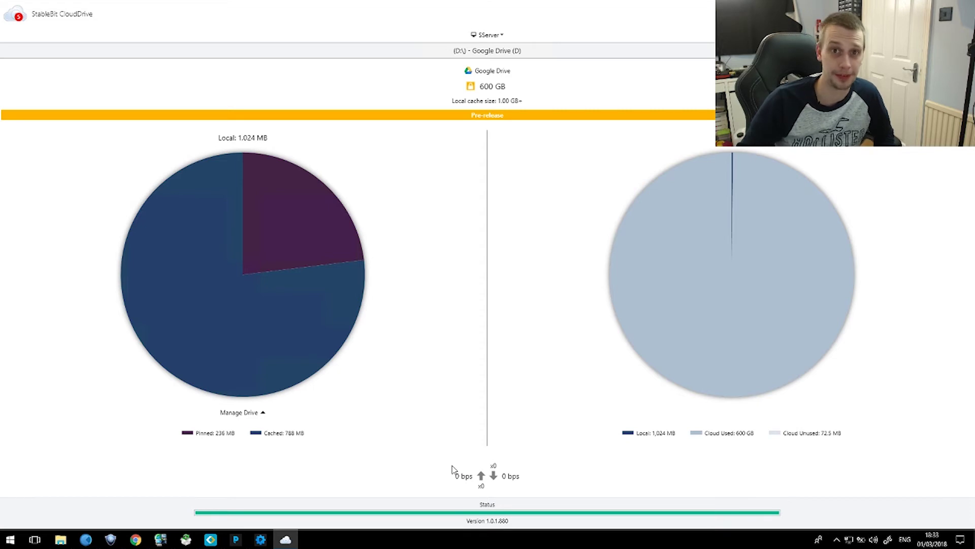
pyautogui.click(136, 539)
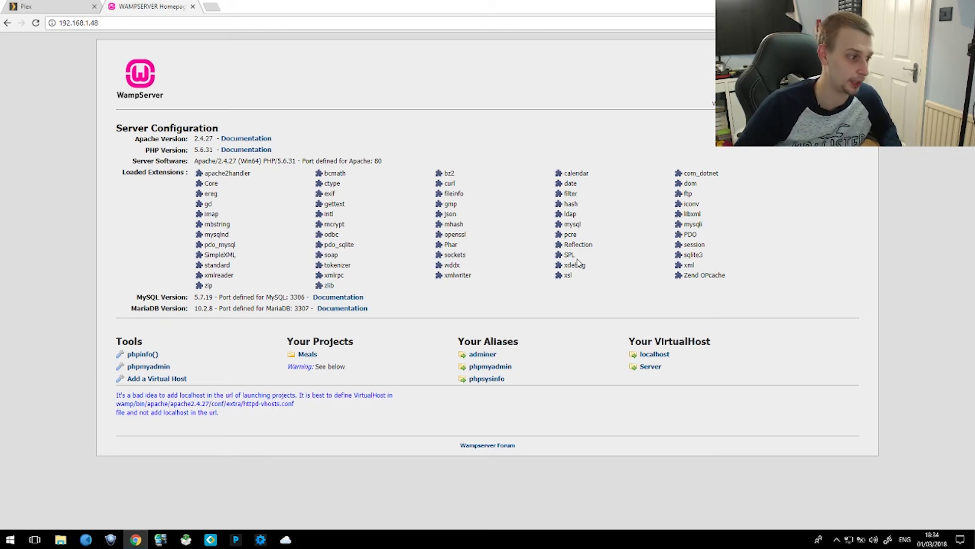
# Switch to the Plex browser tab, then launch LAN Speed Test
pyautogui.click(45, 5)
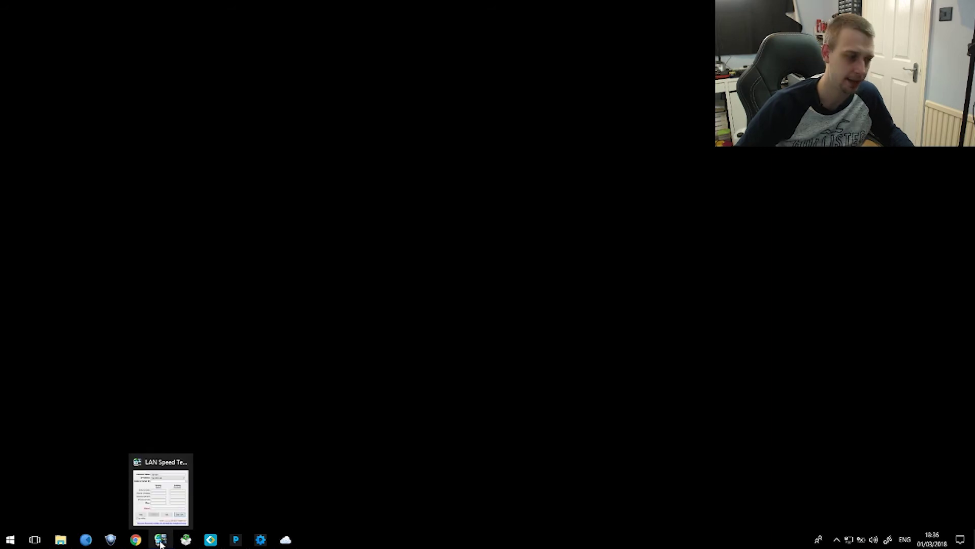
pyautogui.click(161, 543)
# Drag the LAN Speed Test (Lite) window to the middle of the screen
pyautogui.moveTo(632, 167); pyautogui.dragTo(267, 108)
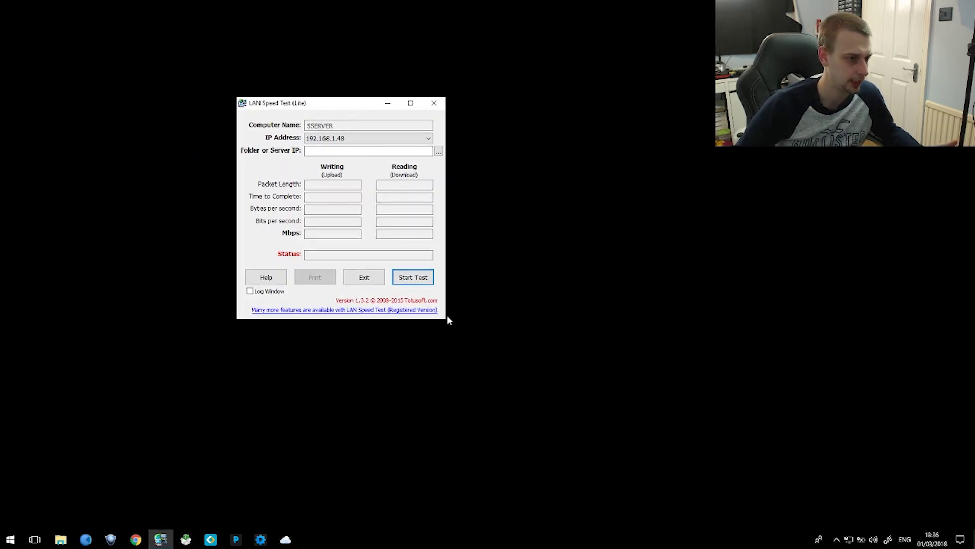
pyautogui.moveTo(354, 104); pyautogui.dragTo(464, 177)
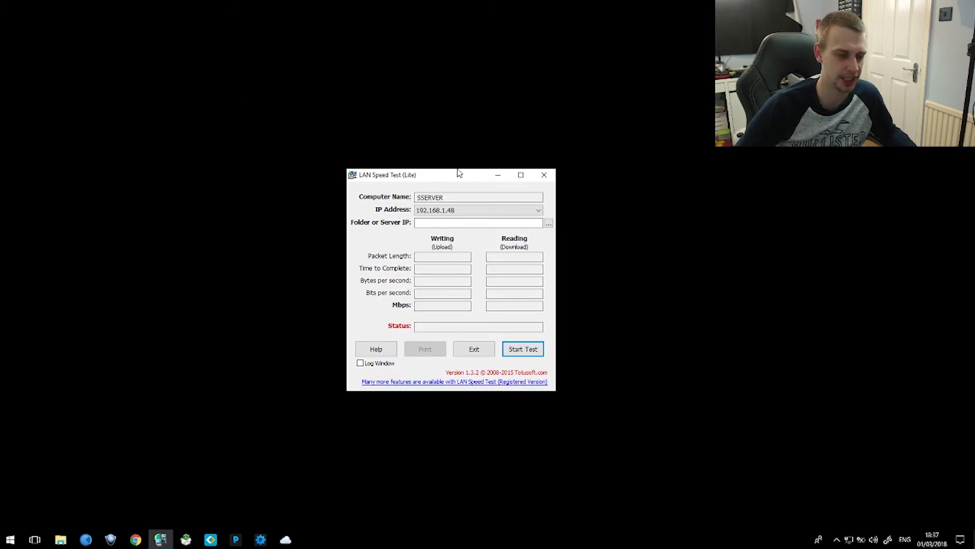